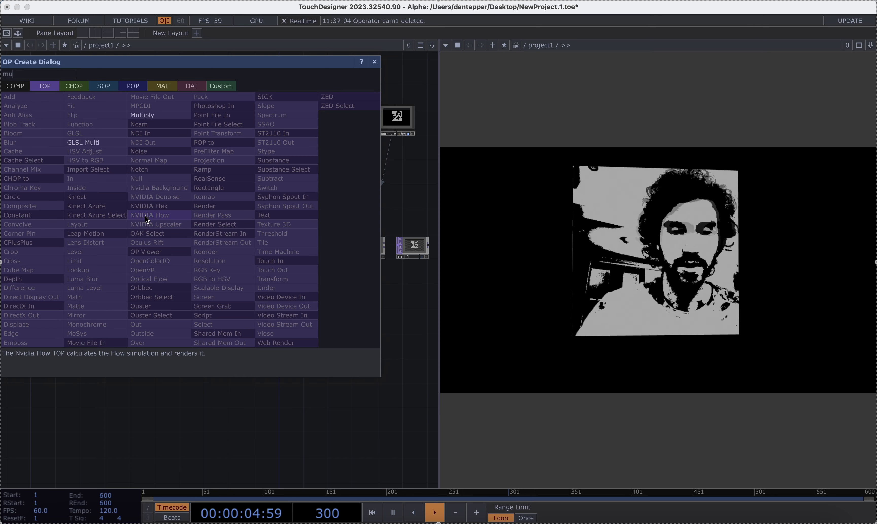
Step: Insert a Multiply TOP between thresh1 and tex3d1, with the fit1 image as its second input
click(152, 115)
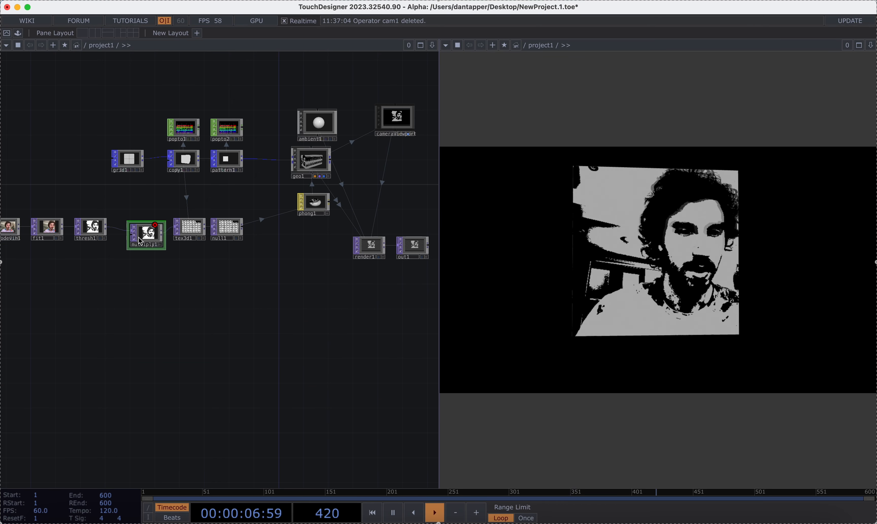
scroll(134, 241, up, 8)
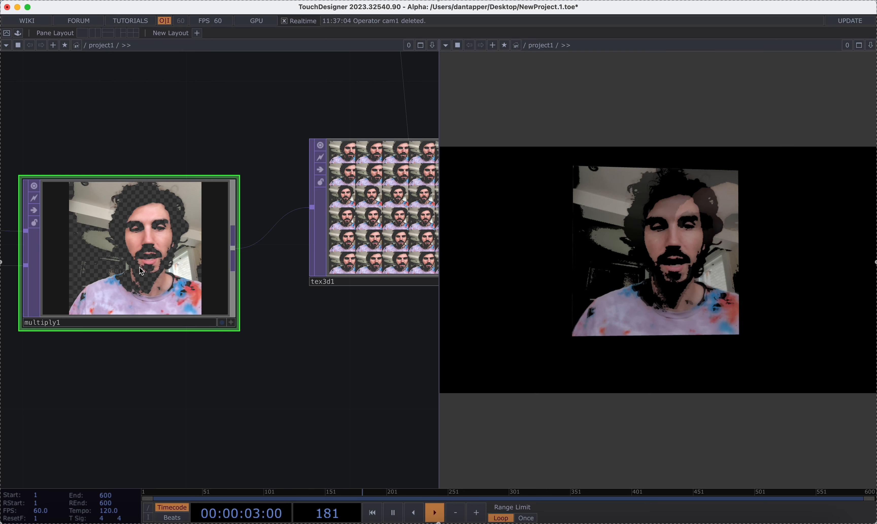
scroll(139, 266, down, 2)
drag(119, 364, 112, 365)
scroll(110, 364, down, 5)
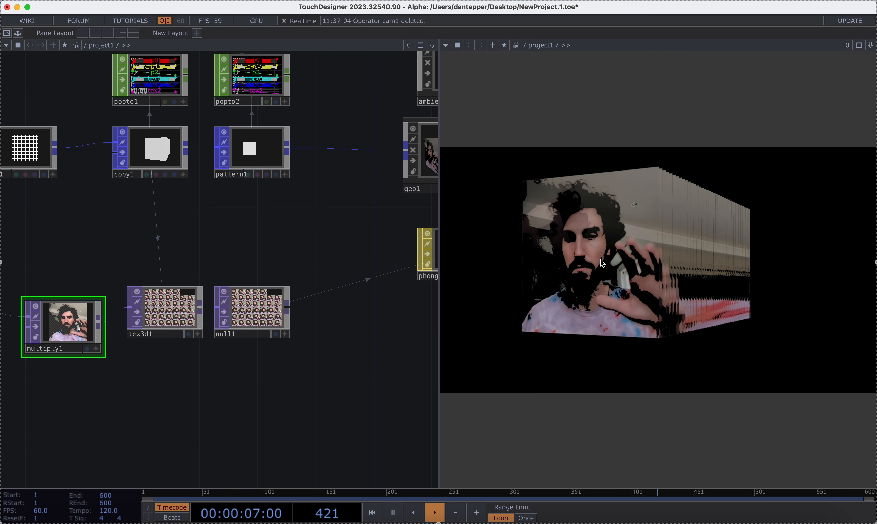
Step: Turn off Depth Test in the phong1 material's common settings
scroll(287, 226, right, 5)
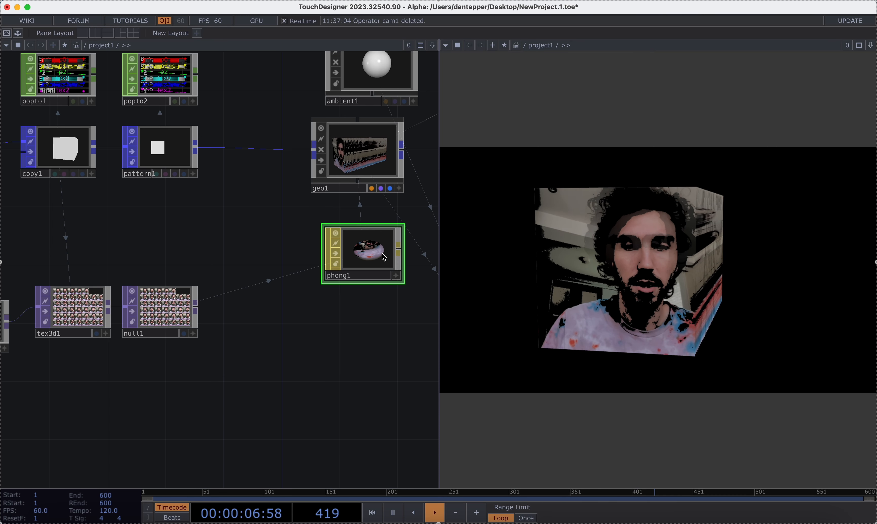
key(p)
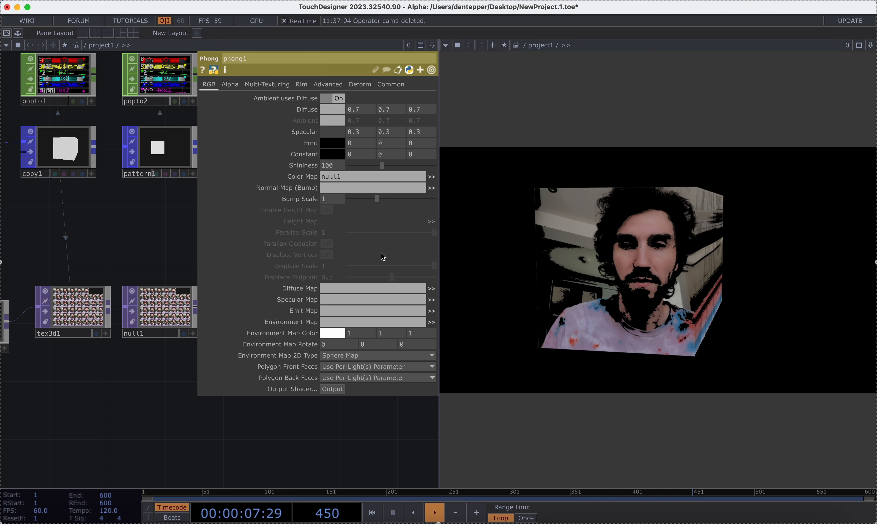
click(335, 85)
click(391, 86)
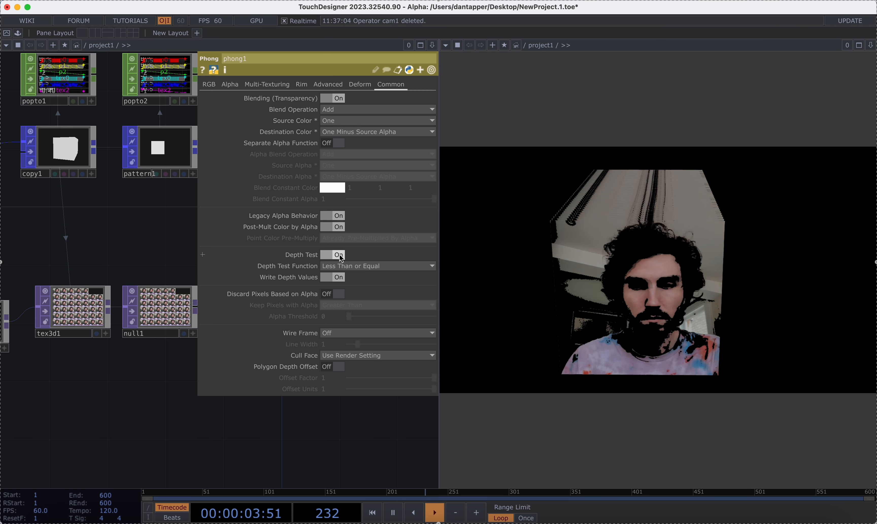
click(339, 255)
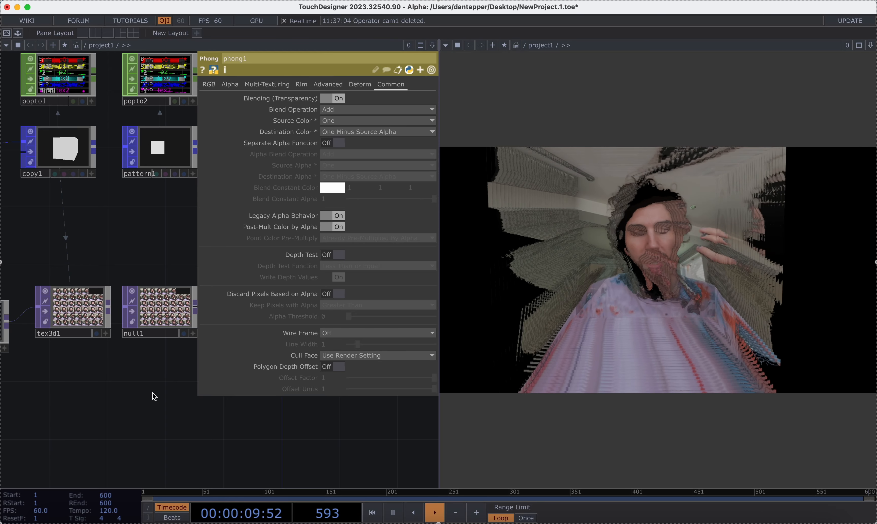
drag(152, 394, 313, 413)
scroll(113, 380, up, 5)
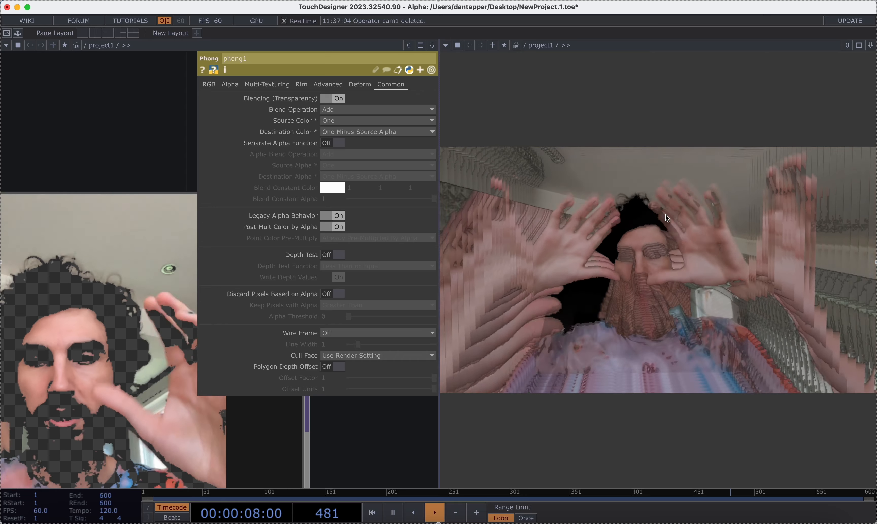
scroll(356, 425, down, 5)
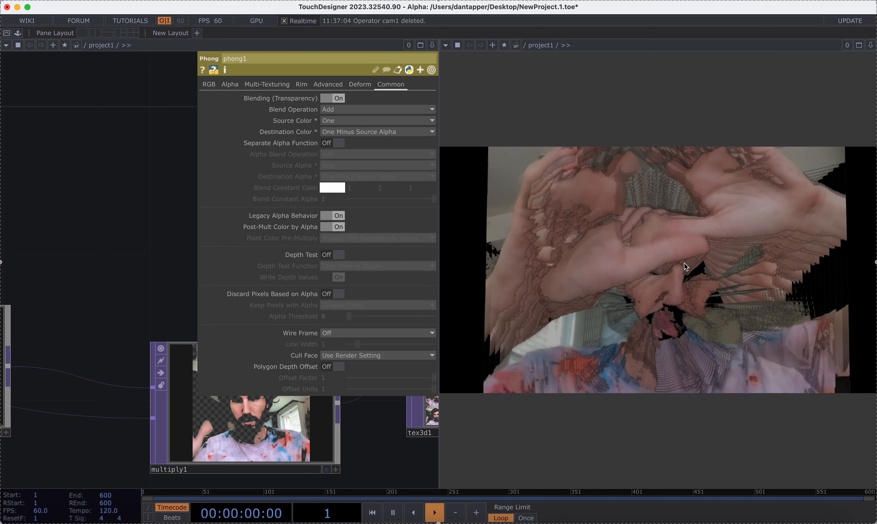
drag(755, 267, 570, 279)
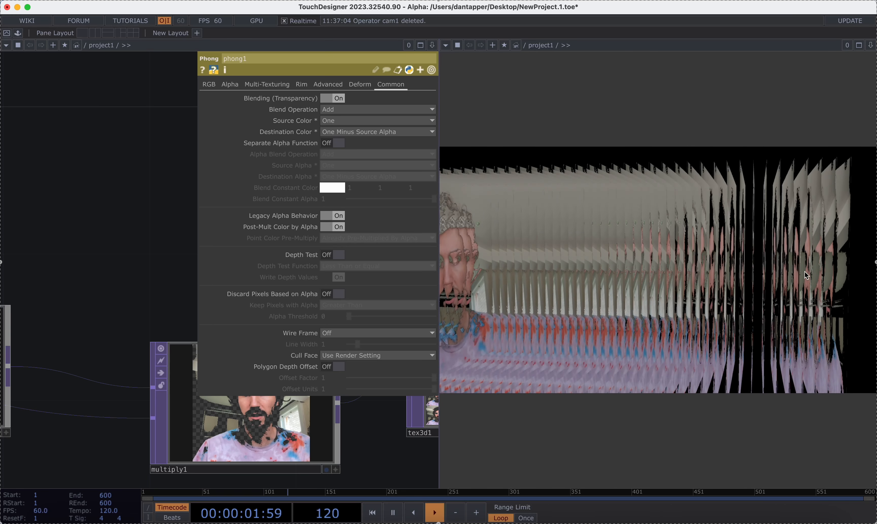
drag(805, 271, 655, 288)
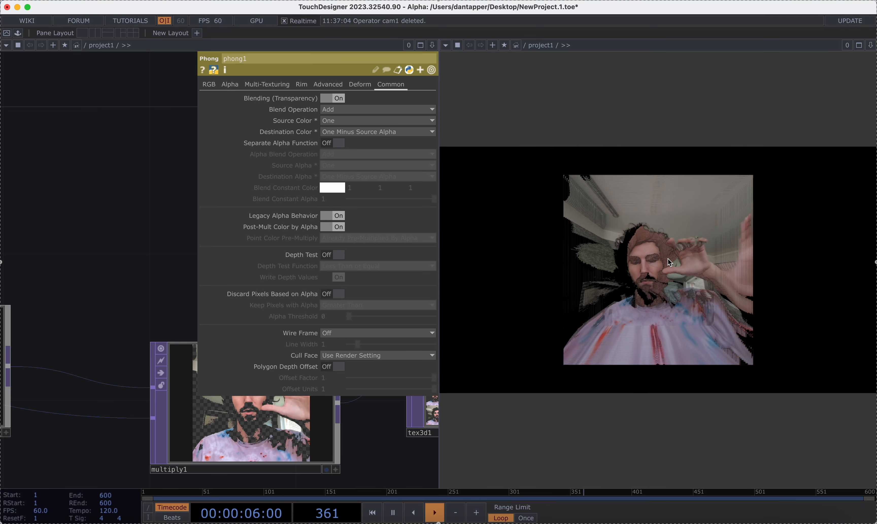
key(p)
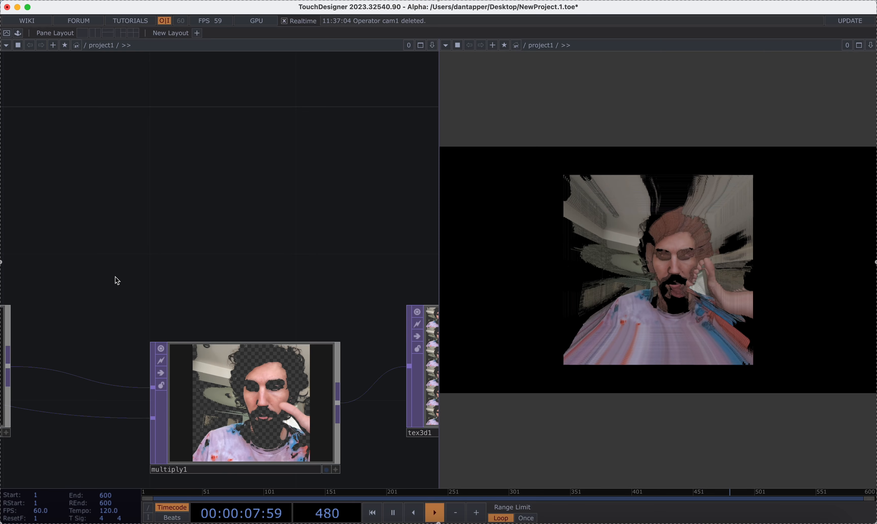
Step: Make room between copy1 and pattern1 and insert a Noise POP into their connection
scroll(320, 267, down, 5)
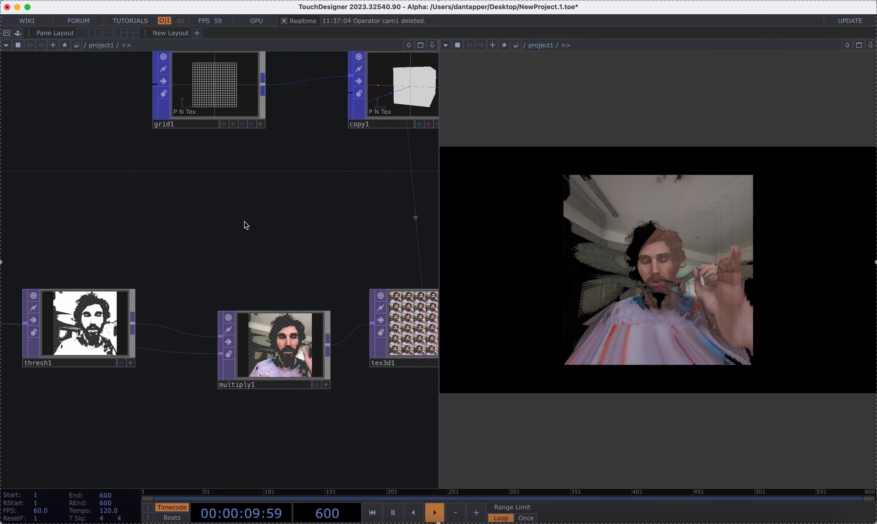
scroll(232, 275, down, 5)
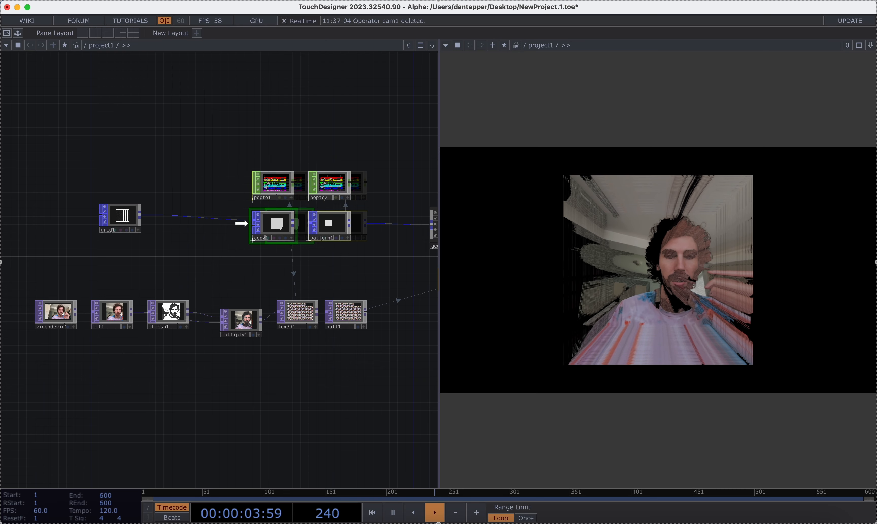
scroll(290, 236, up, 5)
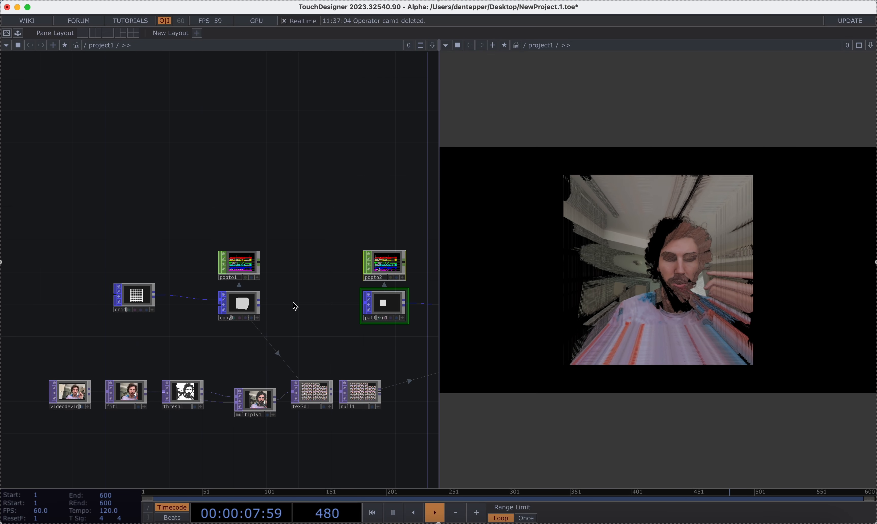
click(310, 293)
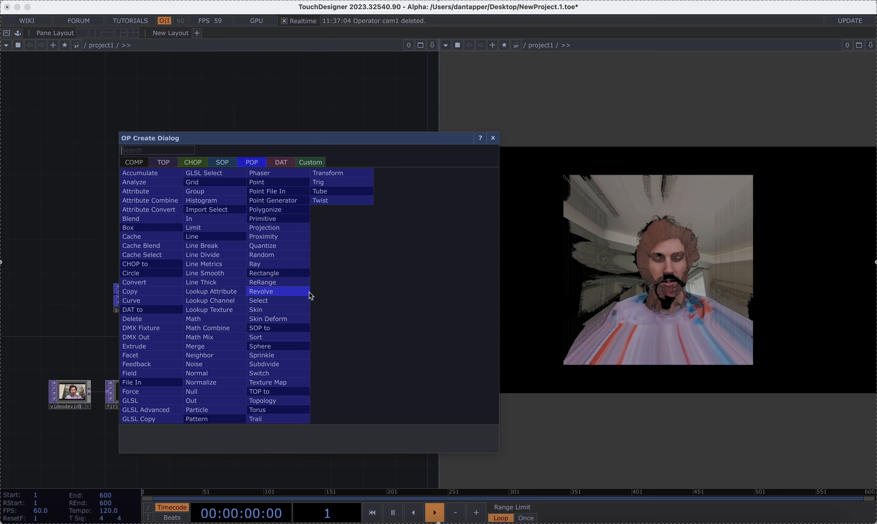
text(no)
click(213, 364)
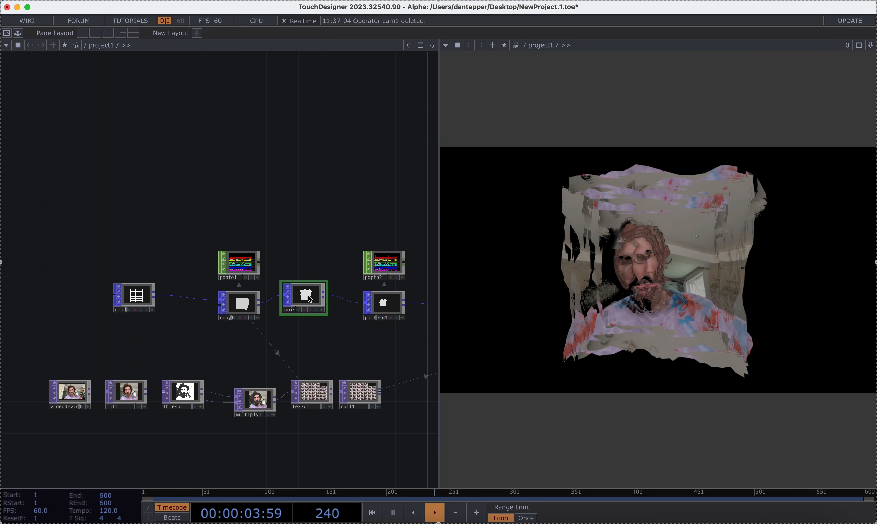
Step: Examine the Transform settings of noise1, including Translate 4D, and return to its Noise settings
key(p)
click(236, 85)
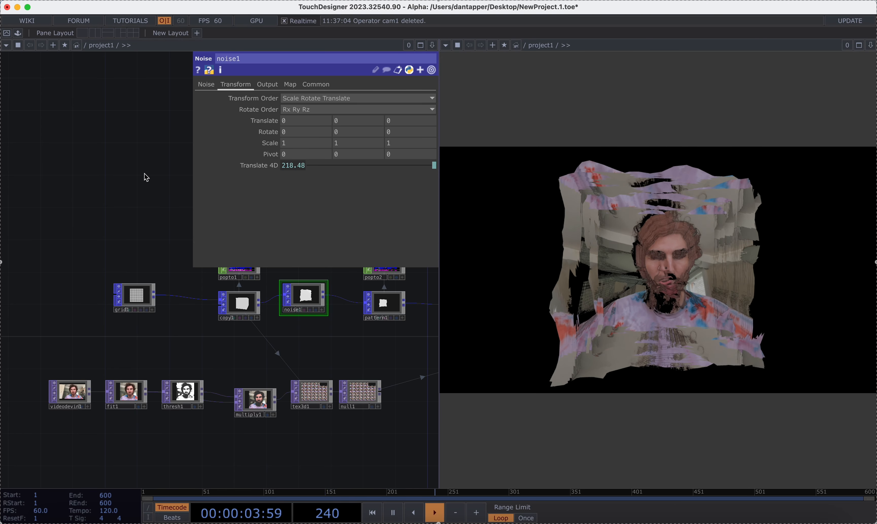
click(207, 86)
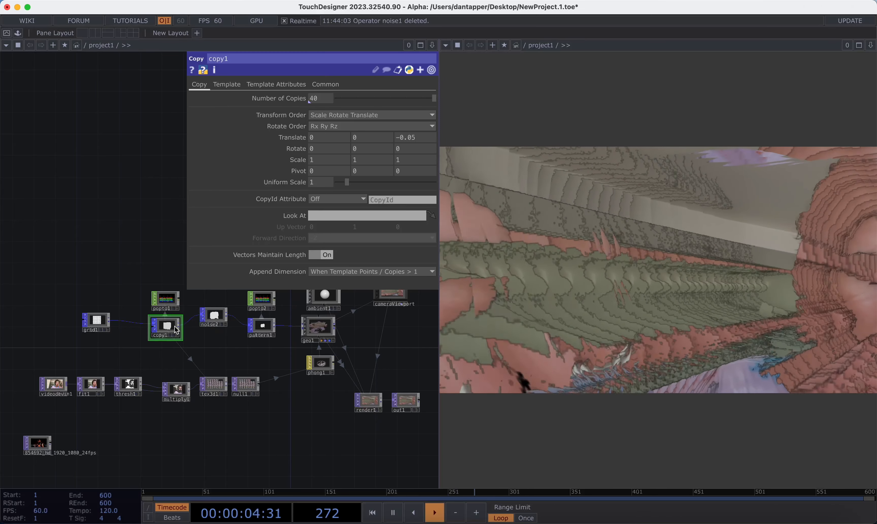
Step: Try Z translate values of -0.01 and -0.1 for the copies in copy1
click(425, 136)
key(BackSpace)
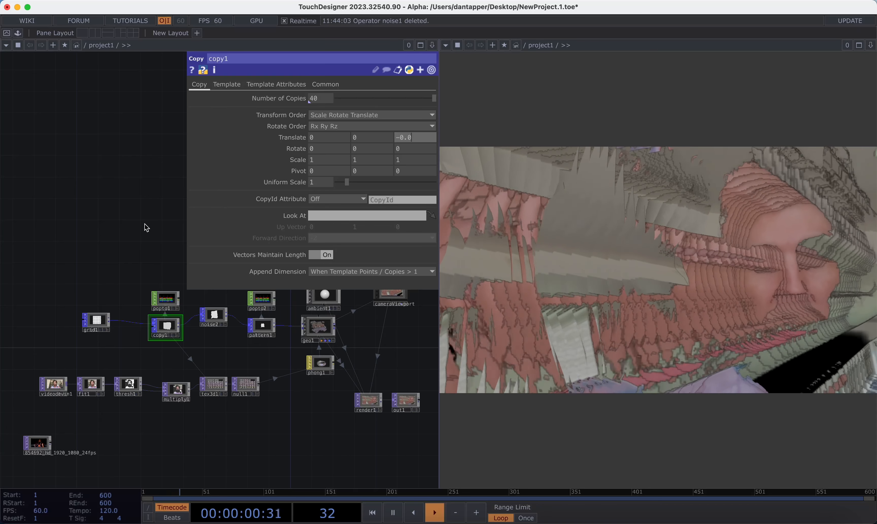
text(1)
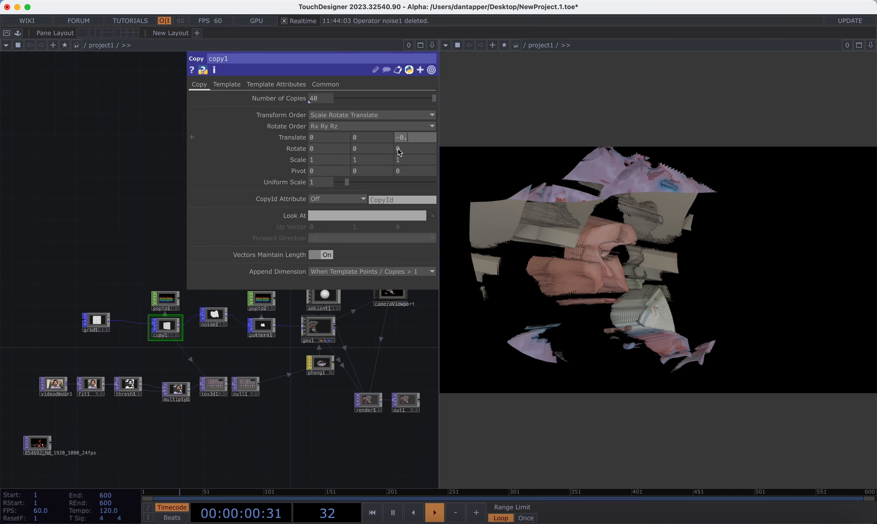
text(1)
key(Return)
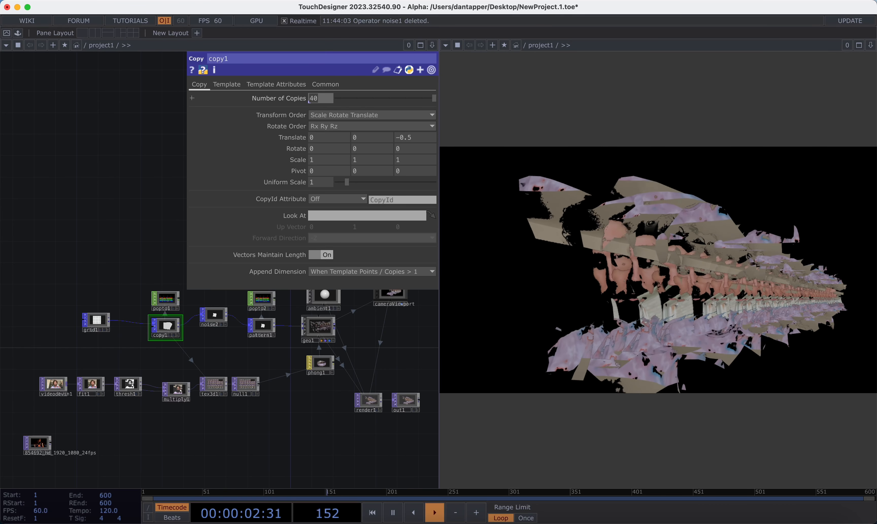
Step: Set copy1's number of copies to 120 and its Z translate to -0.05
text(120)
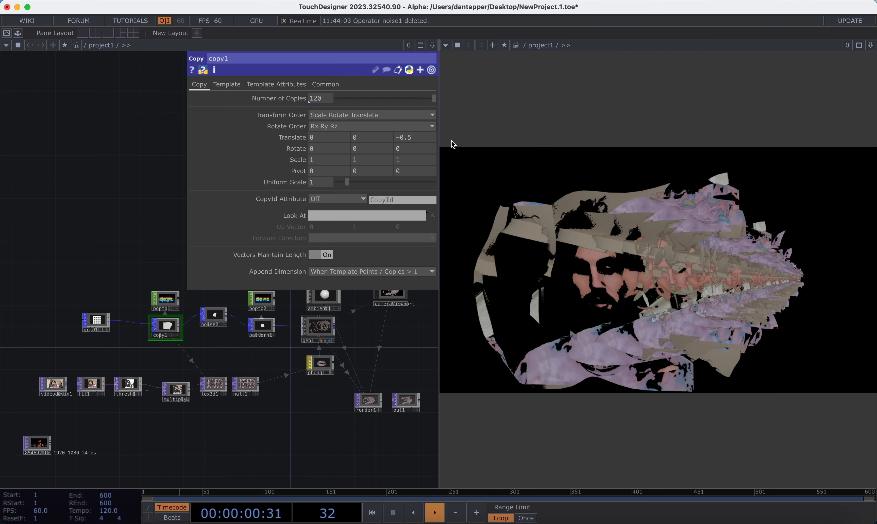
text(05)
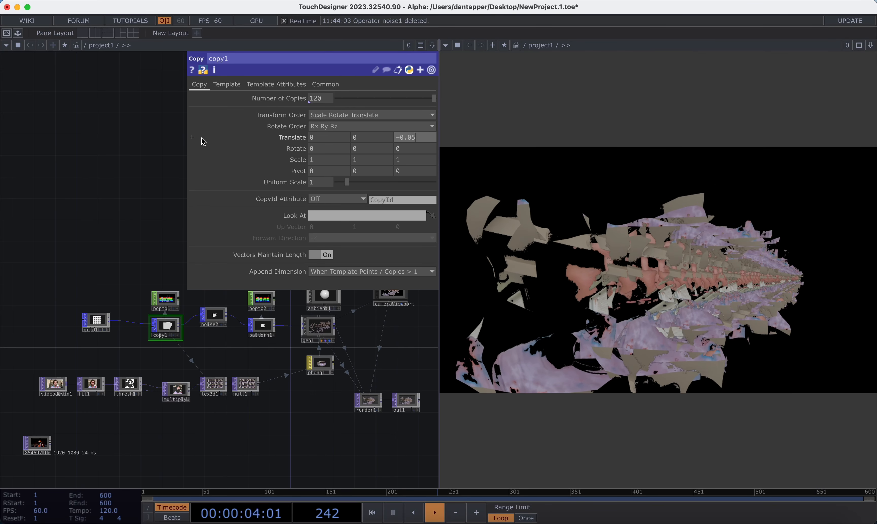
key(Return)
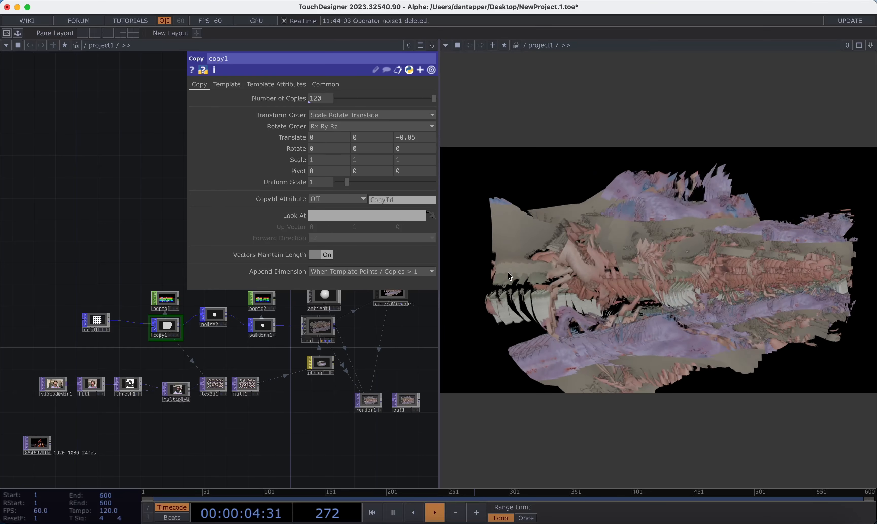
Step: Connect the fire video 854692_hd_1920_1080_24fps to fit1 in place of the webcam input
drag(180, 451, 237, 451)
scroll(279, 399, up, 10)
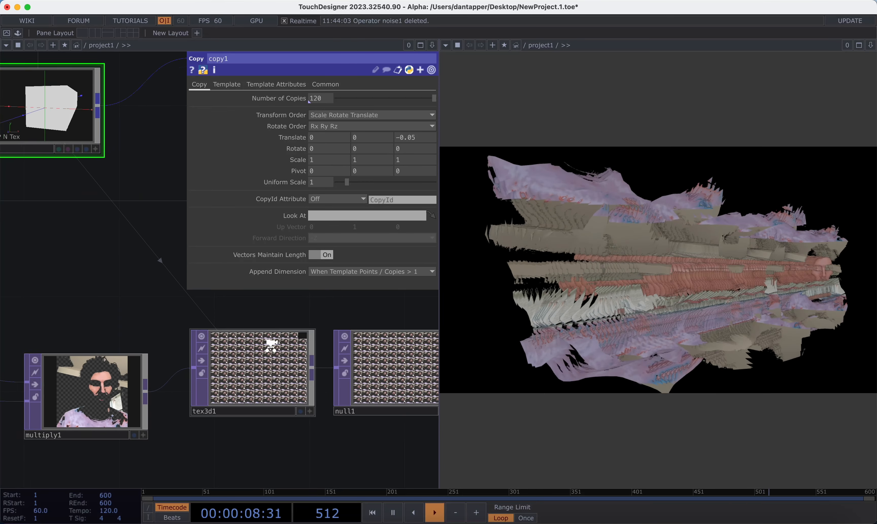
scroll(272, 349, up, 5)
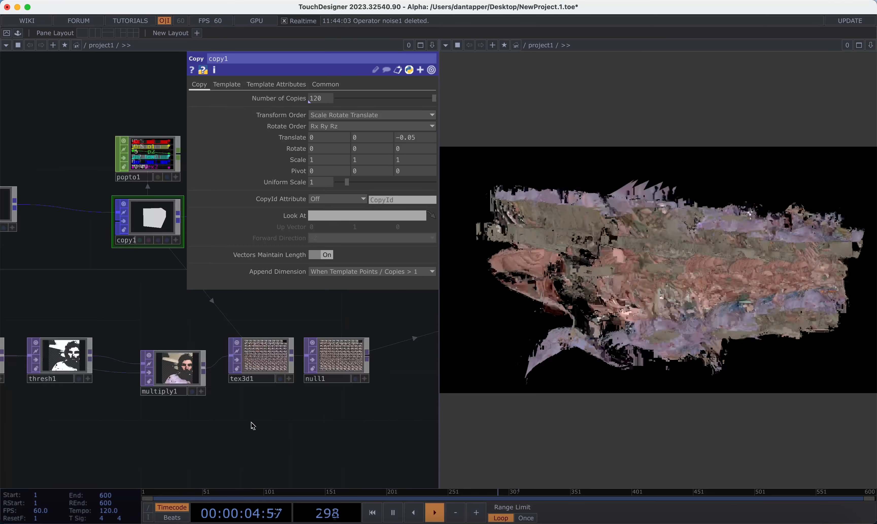
drag(264, 415, 355, 375)
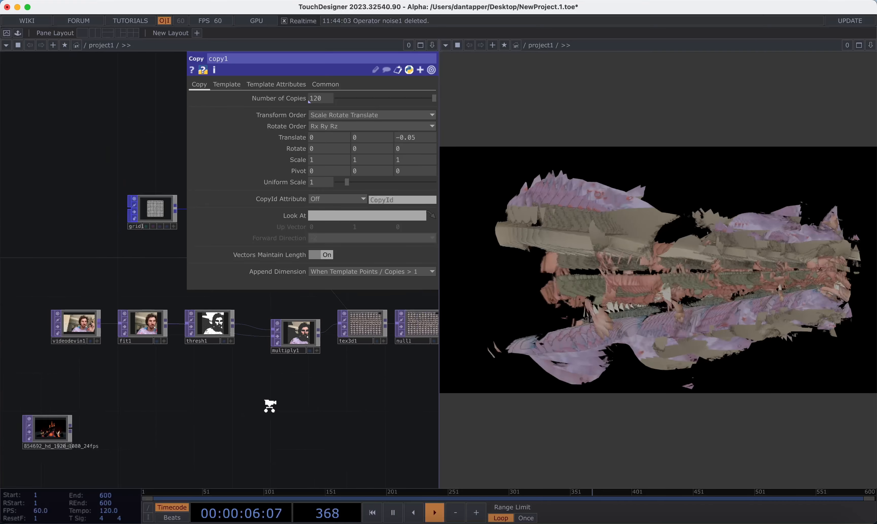
scroll(269, 405, down, 5)
click(139, 419)
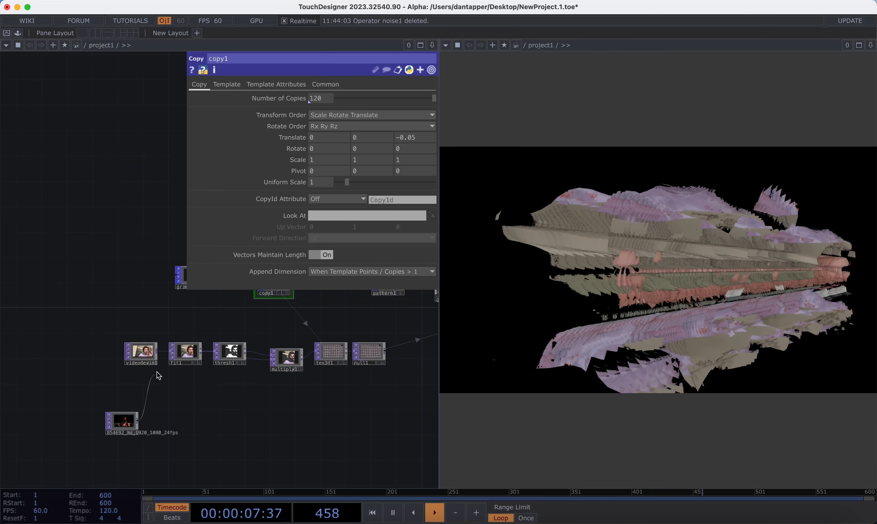
click(169, 351)
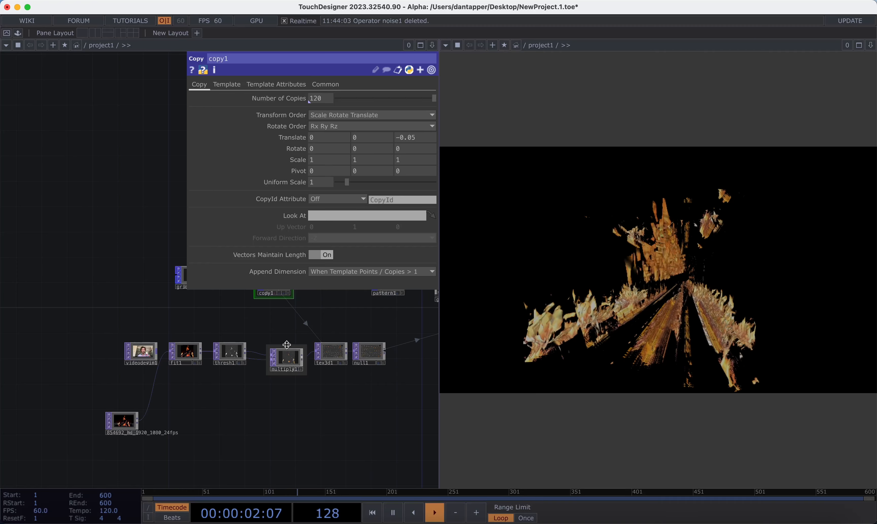
Step: Set the threshold of thresh1 to 0.53 for the fire footage
scroll(288, 342, up, 4)
click(149, 361)
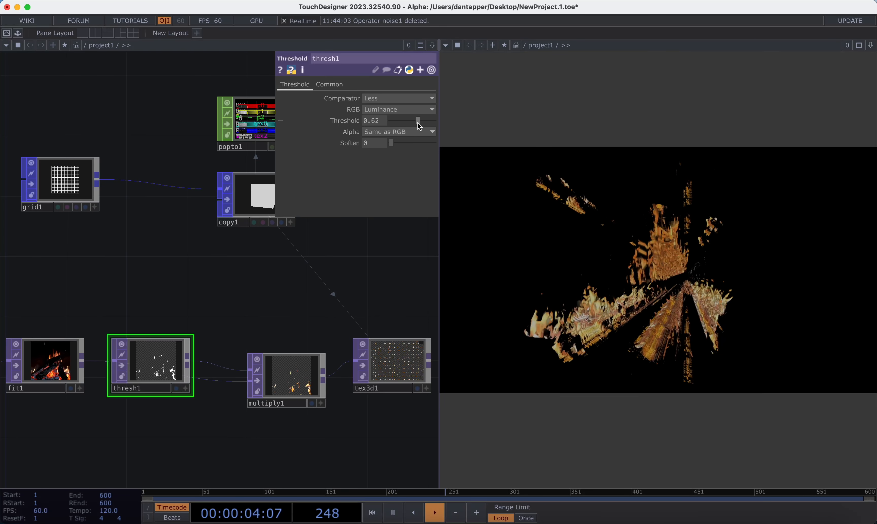
mouse_move(420, 126)
mouse_down()
mouse_move(402, 122)
mouse_move(431, 125)
mouse_move(414, 122)
mouse_up()
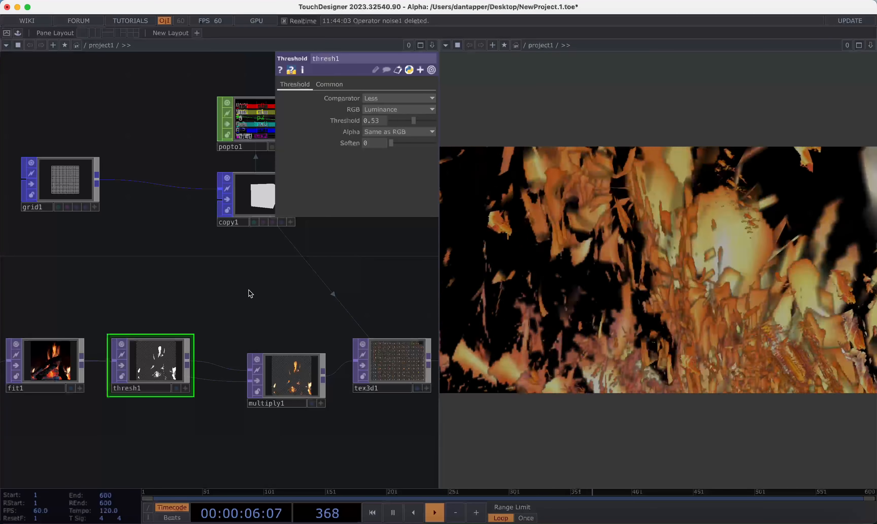
Step: Set copy1's number of copies to 40 and feed fit1 from the webcam instead of the fire video
drag(251, 292, 288, 300)
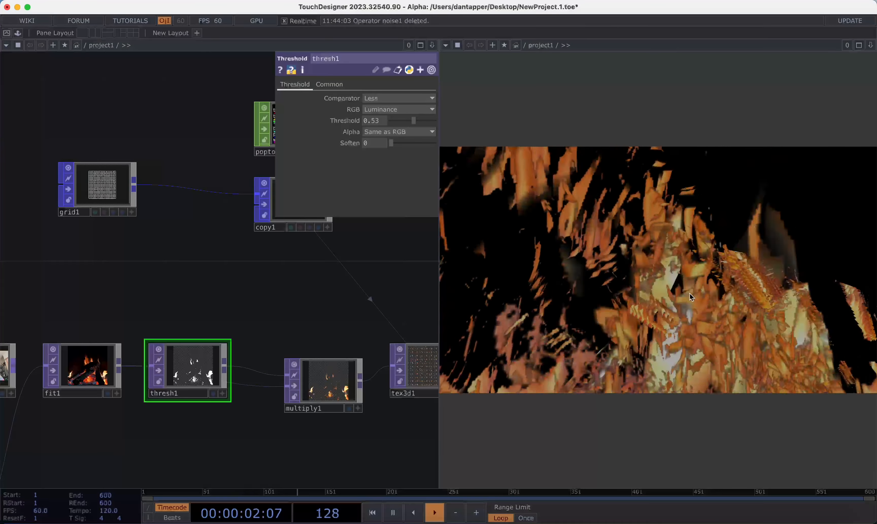
scroll(415, 303, down, 5)
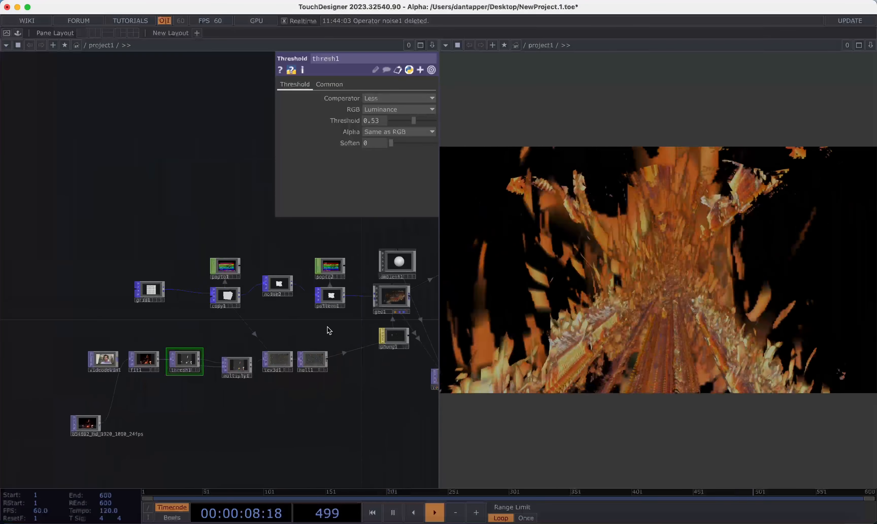
click(225, 295)
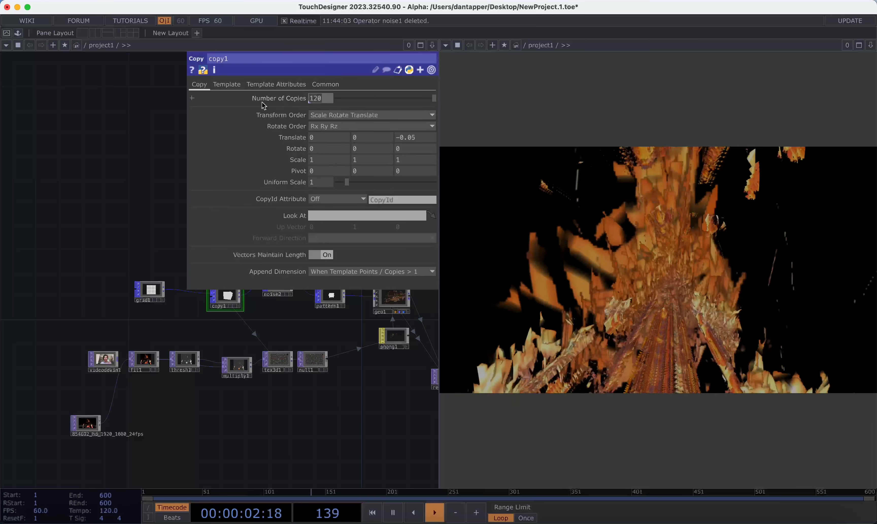
text(40)
key(Return)
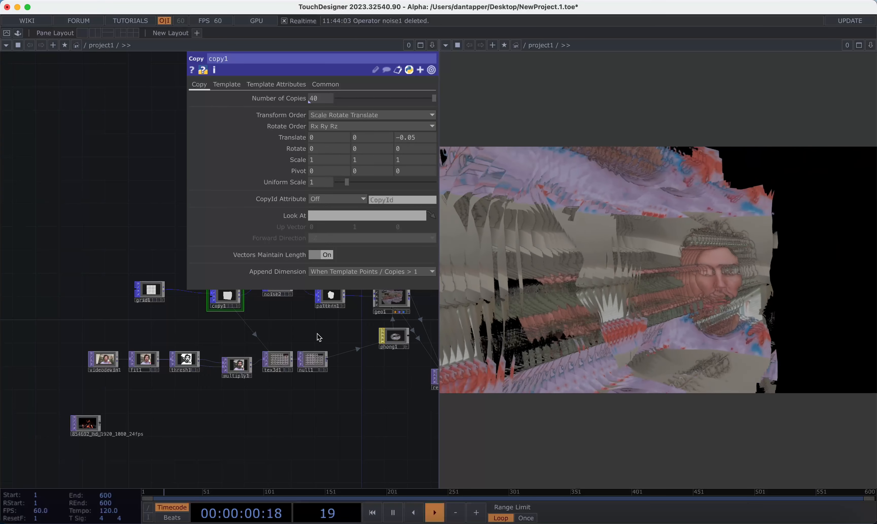
Step: Open the parameters of pattern1 and expand its Phase parameter into its three separate values
scroll(319, 337, up, 5)
scroll(319, 337, right, 3)
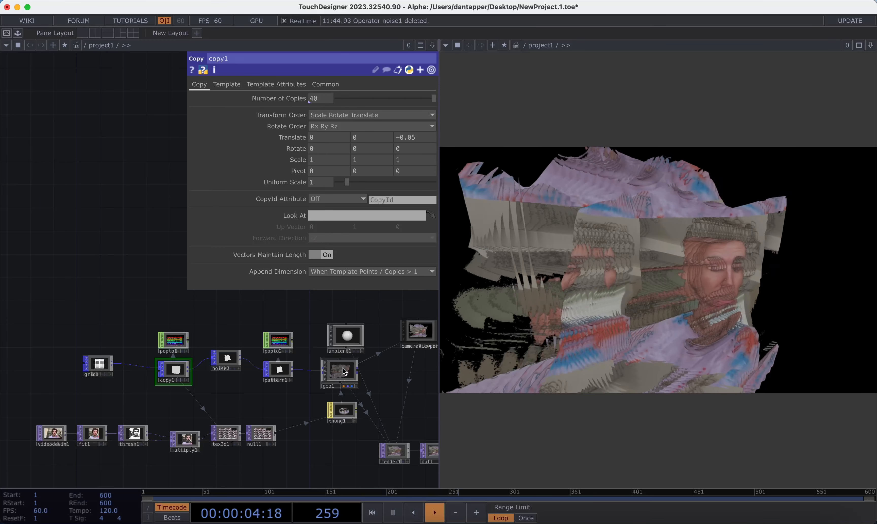
click(281, 372)
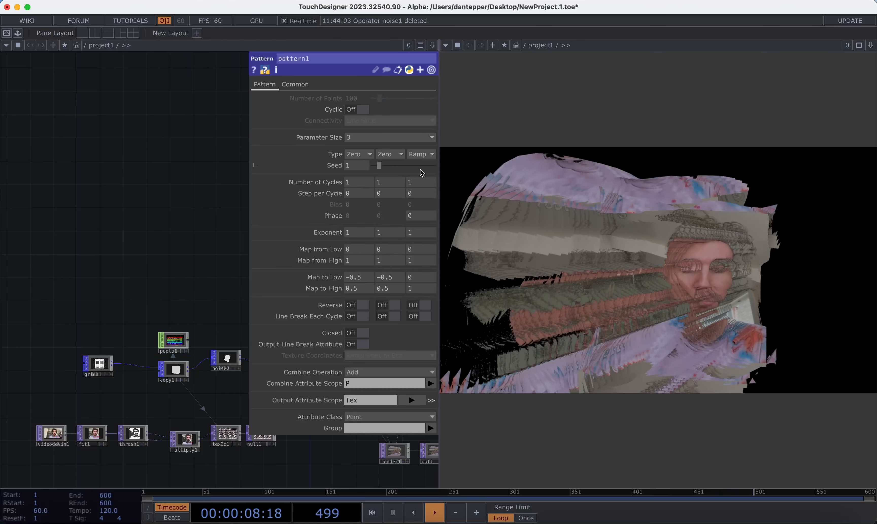
click(254, 216)
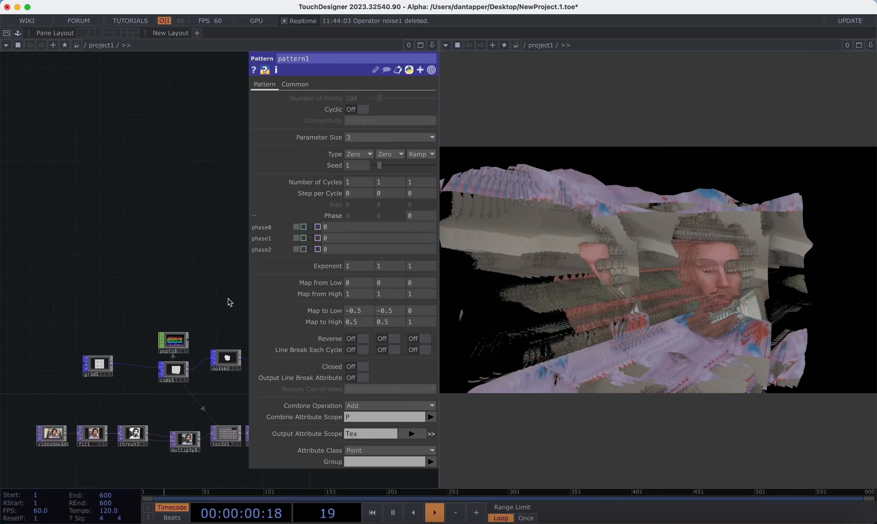
drag(229, 302, 131, 302)
click(431, 155)
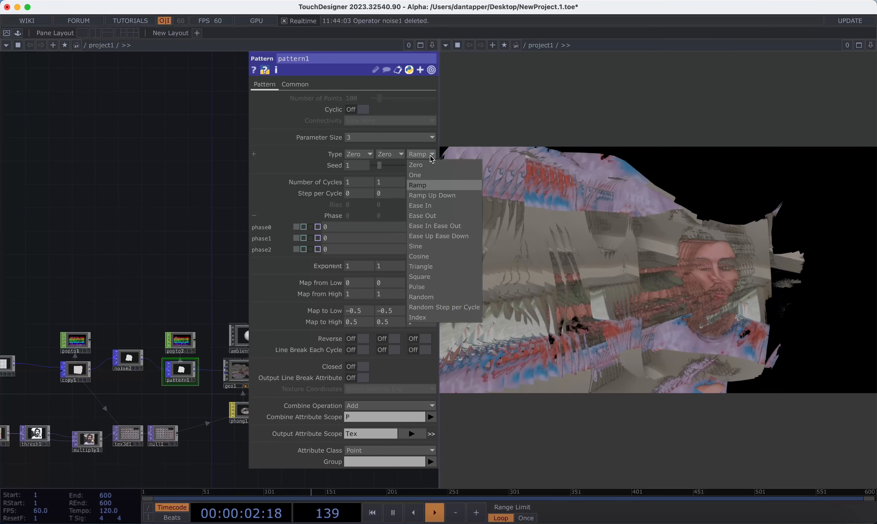
Step: Bypass noise2 so the copied grid layers reach pattern1 undistorted
scroll(117, 362, up, 5)
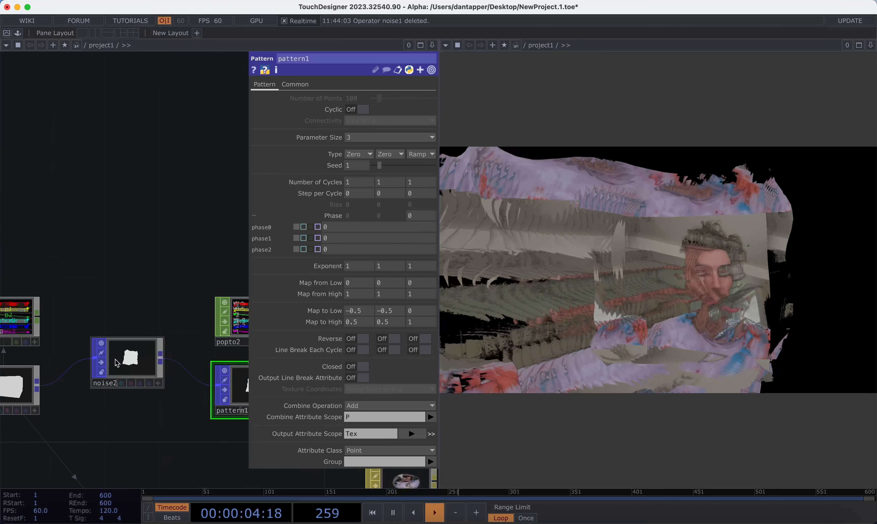
scroll(117, 363, up, 2)
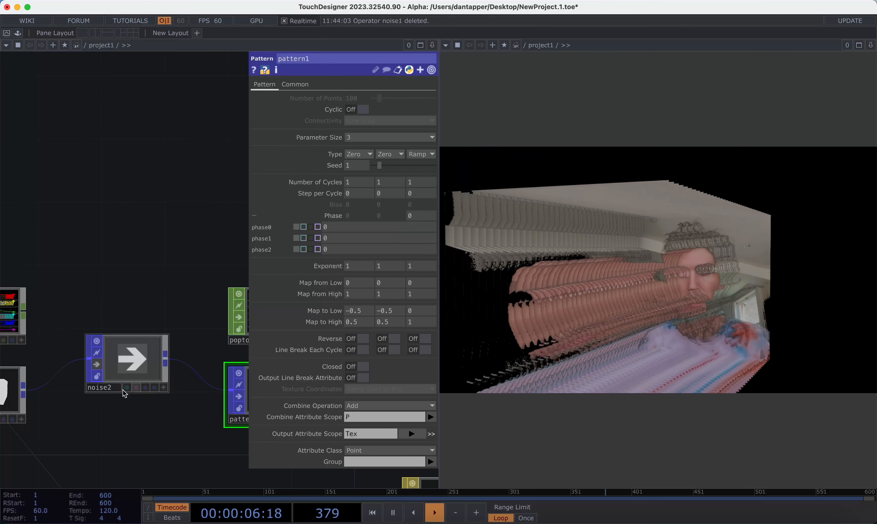
scroll(137, 421, down, 5)
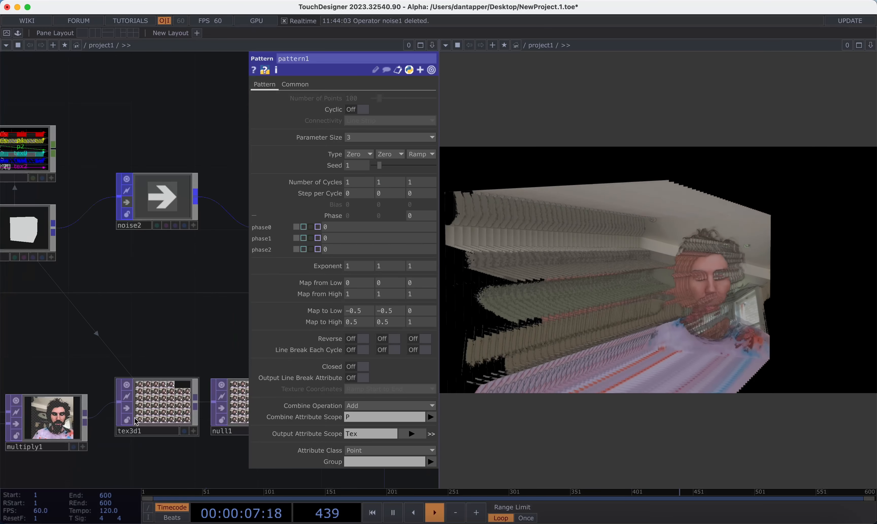
Step: Lower the threshold of thresh1 to 0.06 for the webcam image
click(68, 424)
scroll(352, 314, left, 10)
click(184, 377)
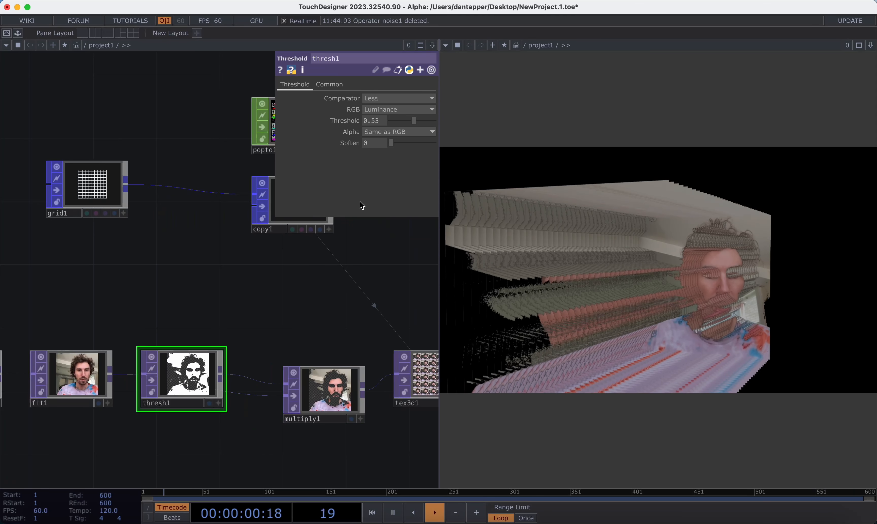
drag(414, 121, 390, 120)
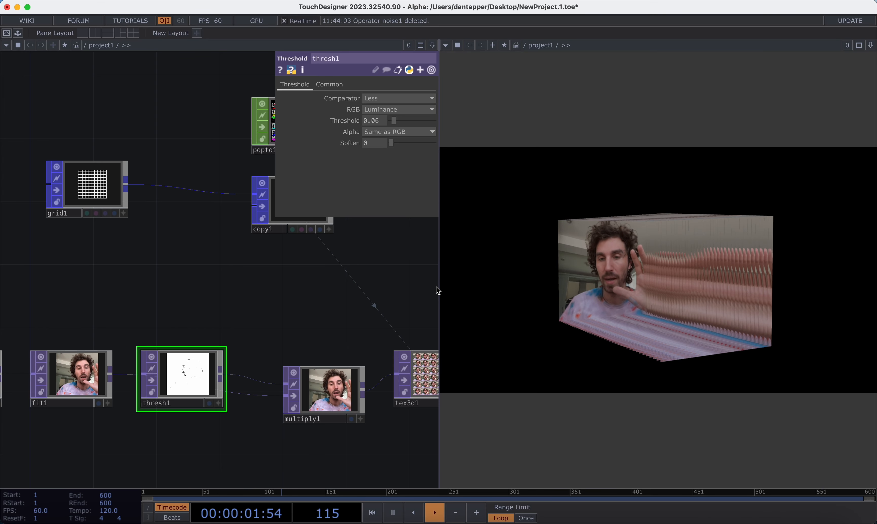
Step: Set the third pattern type of pattern1 to Sine
drag(389, 302, 258, 336)
scroll(257, 336, down, 4)
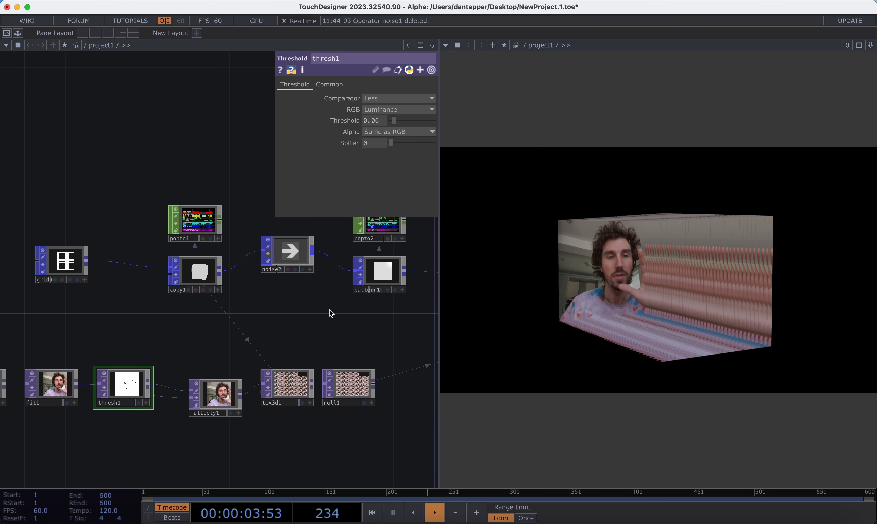
click(391, 275)
click(421, 154)
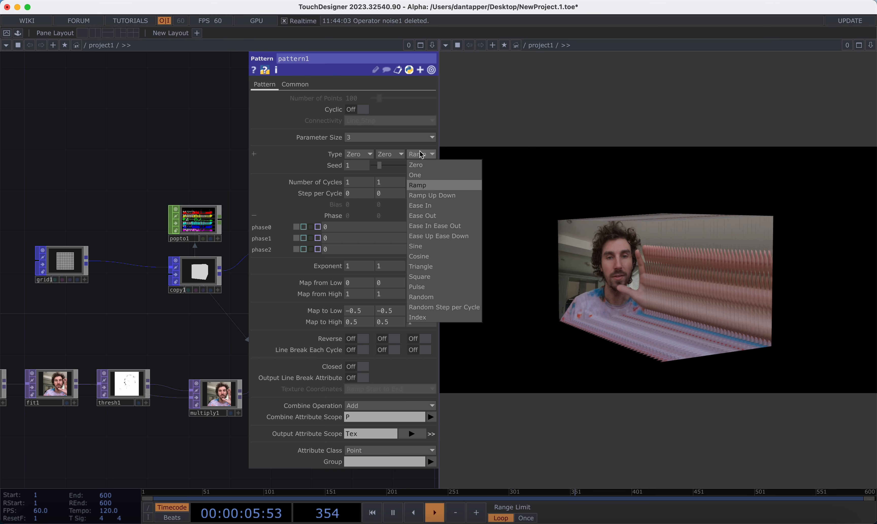
click(429, 249)
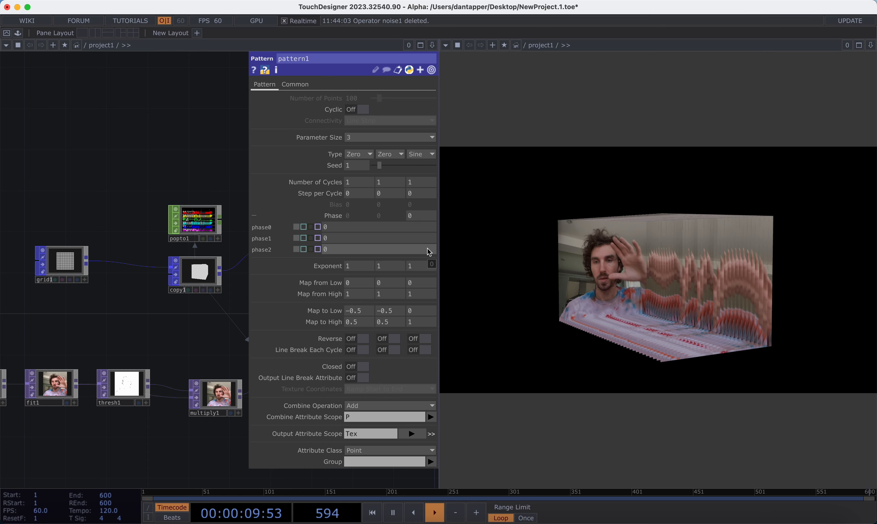
Step: Examine the channel graphs of popto1 and popto2, comparing the tex2 curve before and after pattern1
click(430, 155)
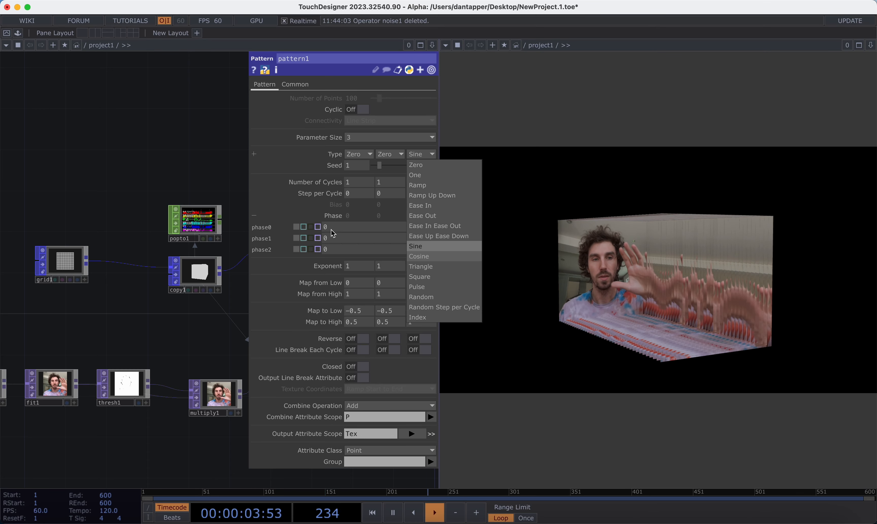
scroll(201, 198, up, 5)
click(171, 201)
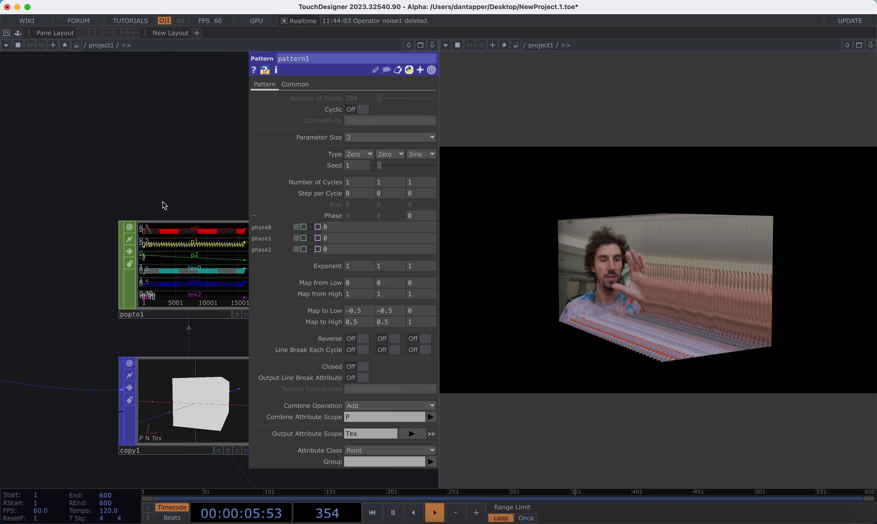
drag(189, 180, 8, 179)
scroll(170, 198, down, 4)
drag(89, 178, 1, 176)
drag(194, 236, 68, 225)
scroll(135, 227, up, 6)
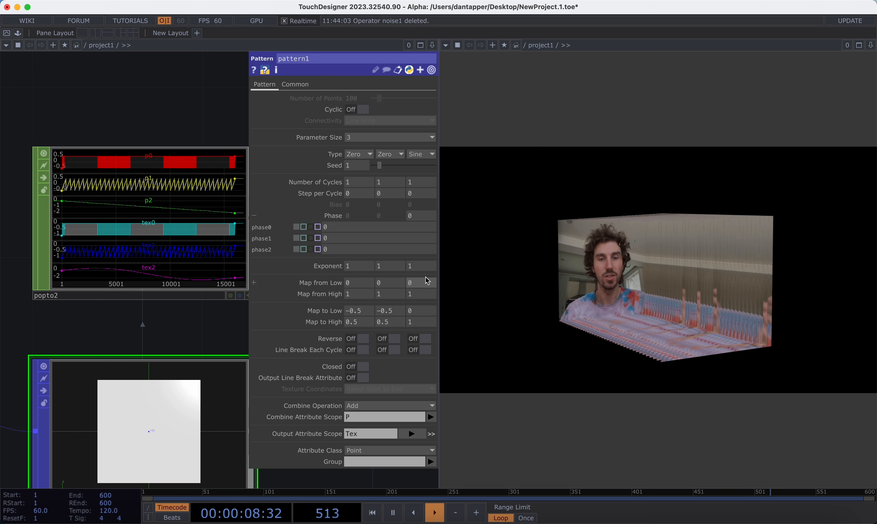
Step: Try the Triangle and Square types for the third component of pattern1
click(430, 157)
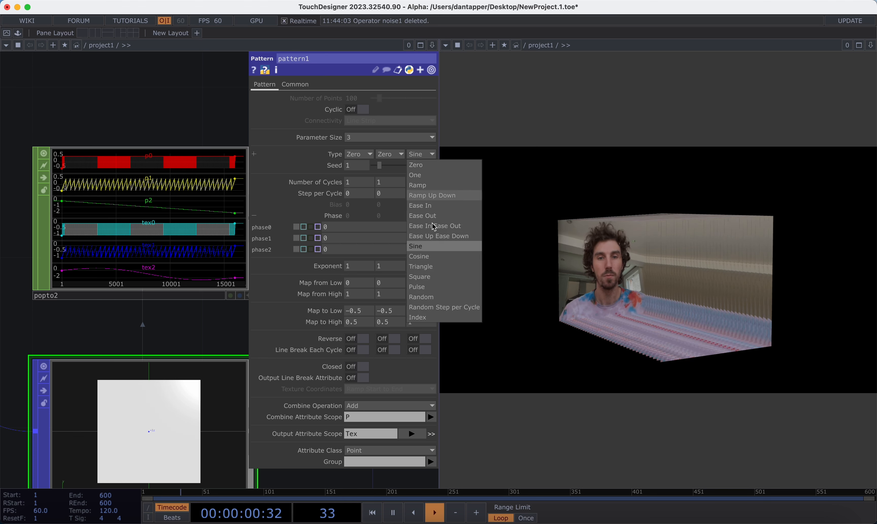
click(428, 268)
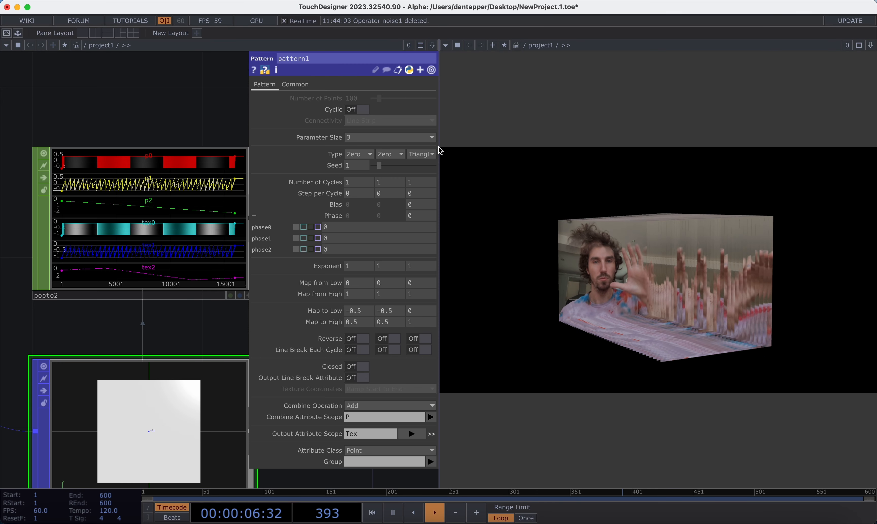
click(430, 155)
click(427, 278)
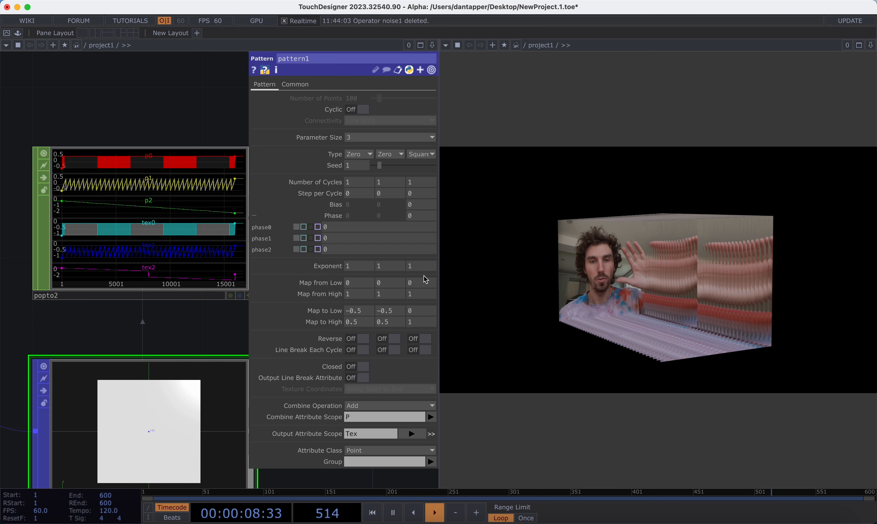
Step: Set pattern1's third type back to Sine and its third Phase value to the expression absTime.seconds*2
click(422, 153)
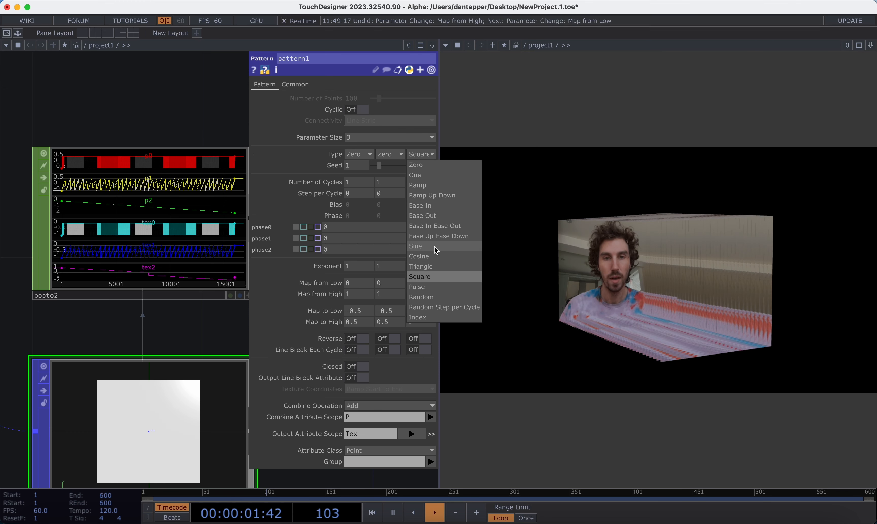
click(436, 247)
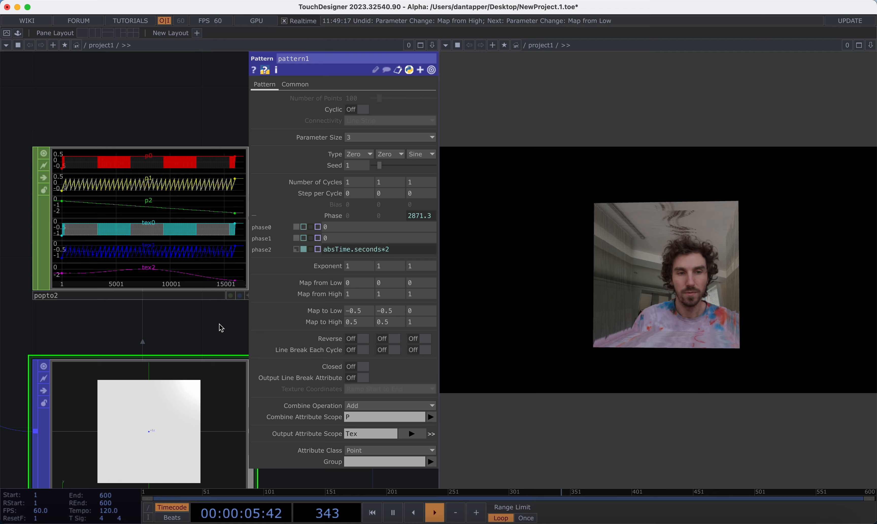
Step: Raise the threshold of thresh1 to 0.7 to cut holes in the webcam layers
scroll(221, 327, down, 2)
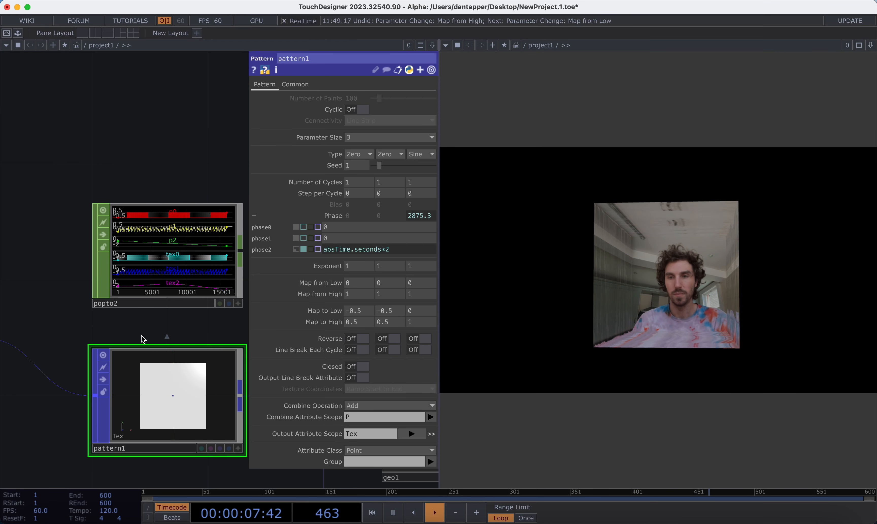
scroll(139, 374, down, 5)
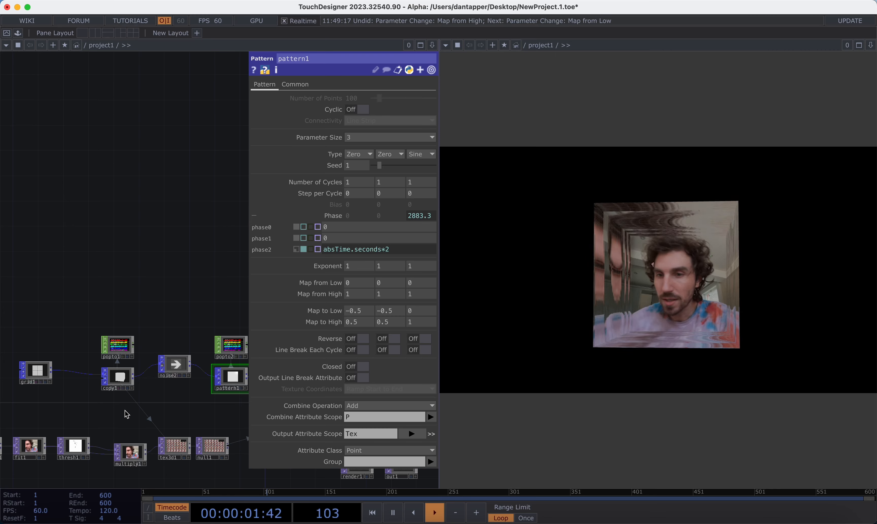
scroll(126, 413, down, 2)
scroll(104, 423, down, 1)
drag(114, 420, 154, 419)
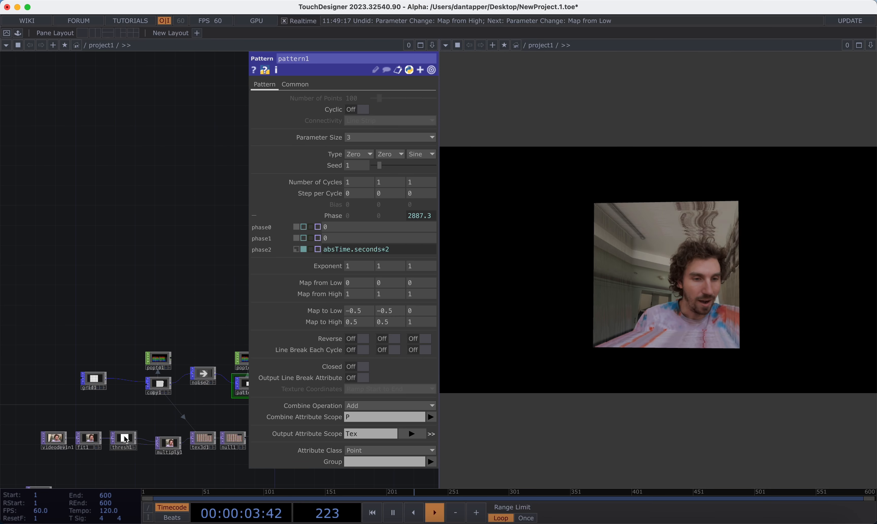
click(123, 437)
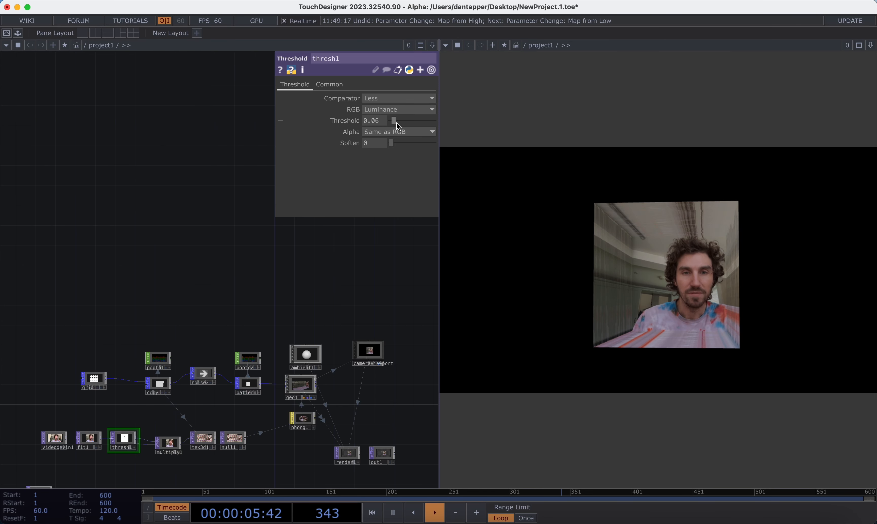
click(421, 120)
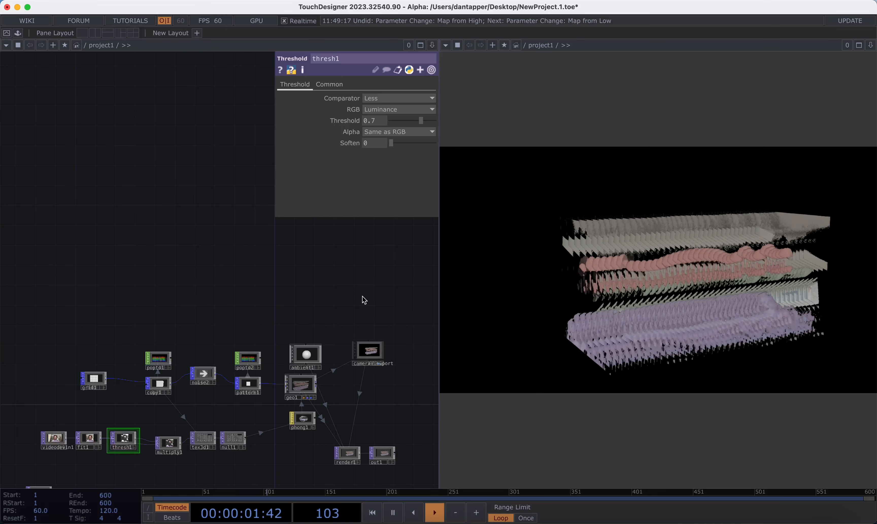
Step: Return pattern1's third Phase value to the constant 0 and inspect the rendered layers up close from another angle
click(249, 385)
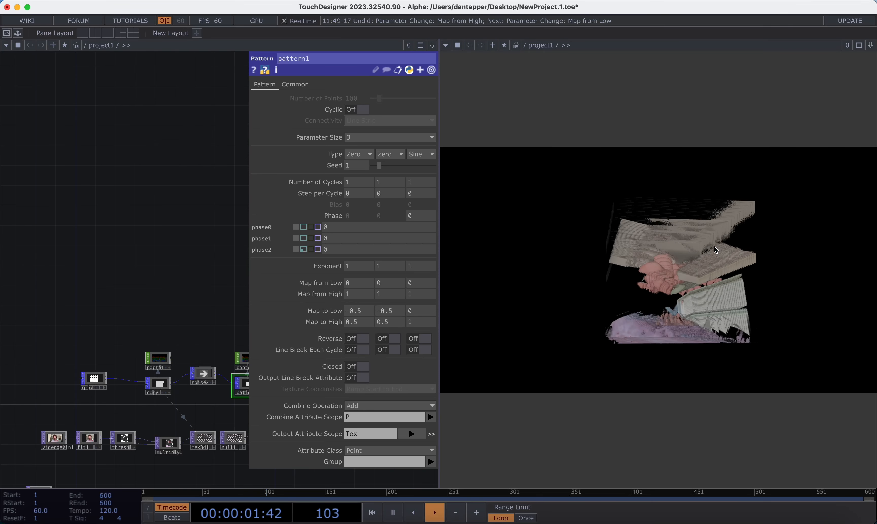
drag(713, 245, 621, 273)
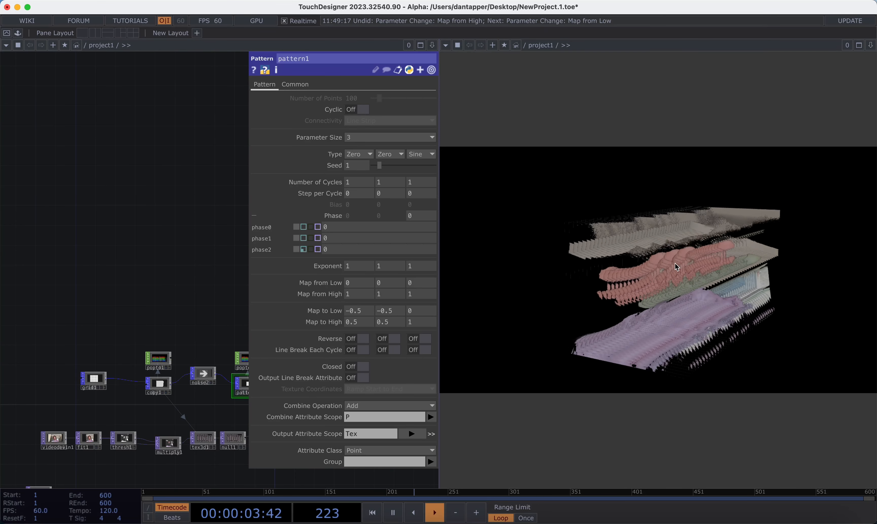
middle_drag(674, 262, 817, 111)
drag(818, 115, 804, 200)
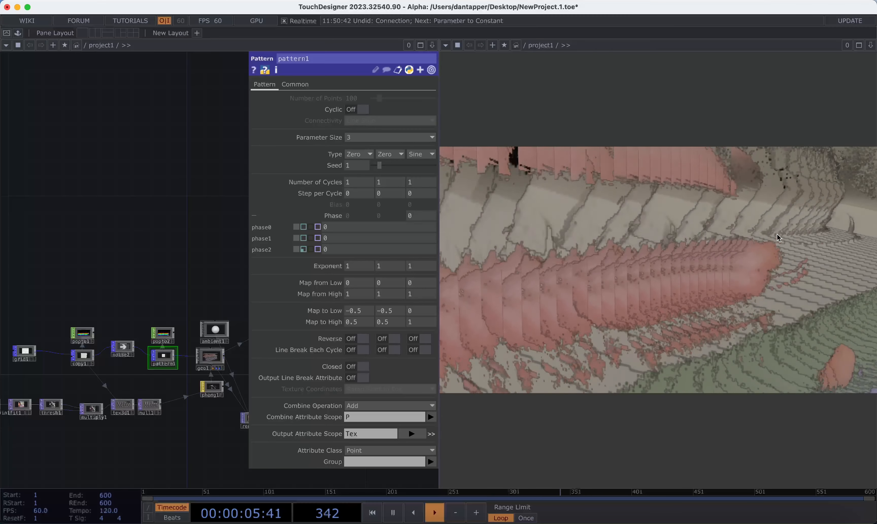